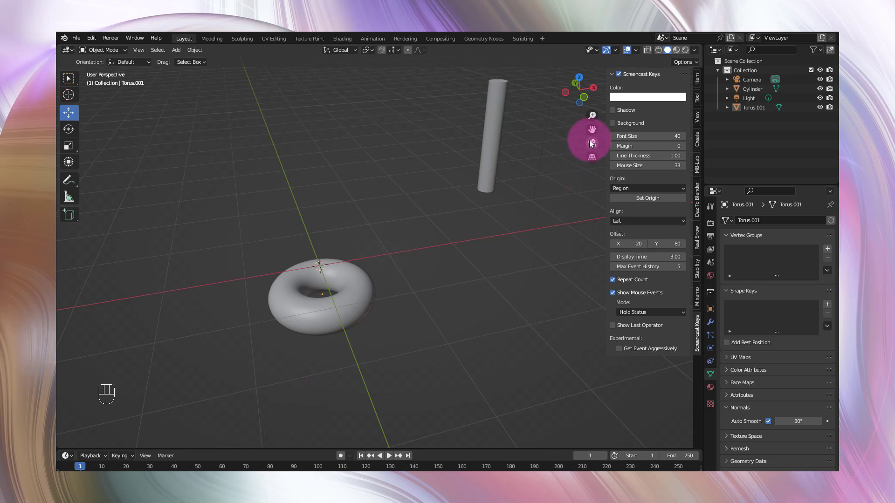
Step: Frame the torus and cylinder in the viewport and select the cylinder
{"action": "left_click_drag", "start_coordinate": [591, 130], "coordinate": [596, 138]}
{"action": "mouse_move", "coordinate": [579, 105]}
{"action": "left_mouse_down"}
{"action": "mouse_move", "coordinate": [568, 89]}
{"action": "mouse_move", "coordinate": [569, 105]}
{"action": "left_mouse_up"}
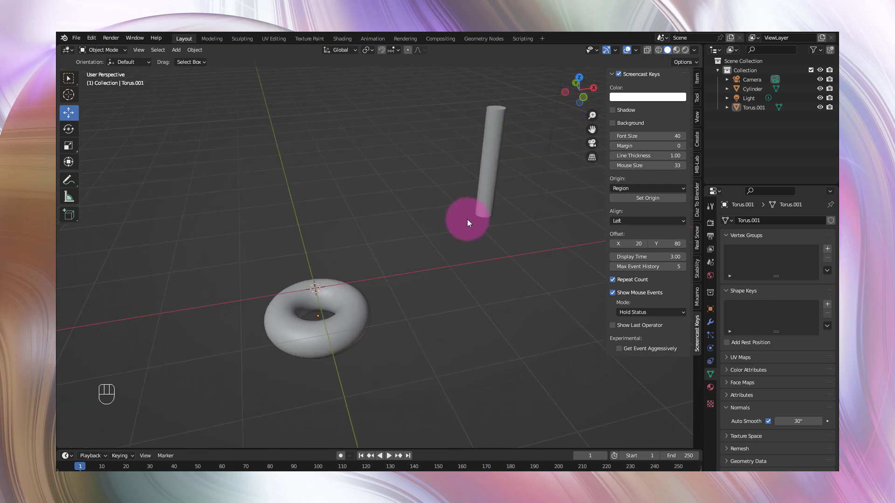
{"action": "scroll", "coordinate": [467, 219], "scroll_direction": "up", "scroll_amount": 2}
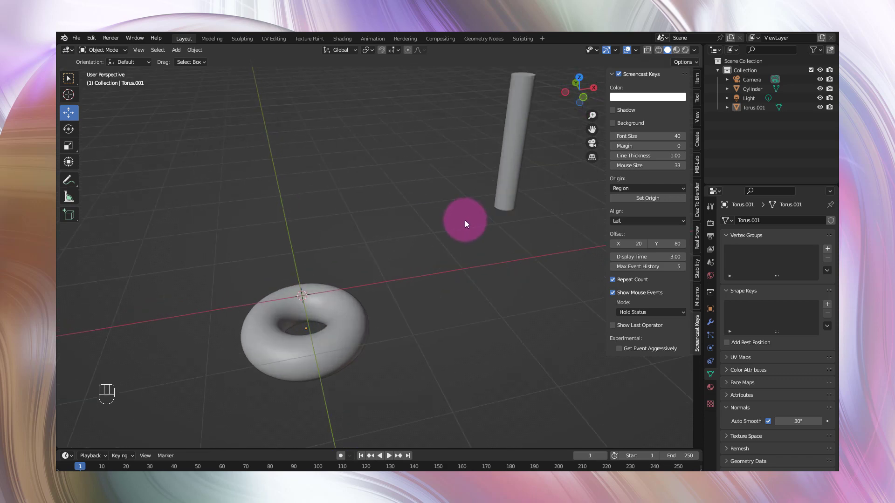
{"action": "left_click", "coordinate": [514, 147]}
{"action": "key", "text": "ctrl+z"}
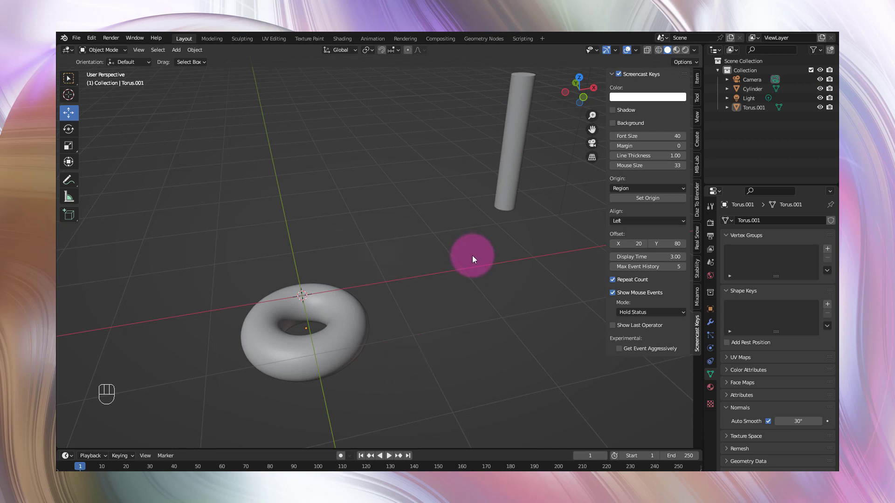
{"action": "left_click", "coordinate": [510, 180], "text": "shift"}
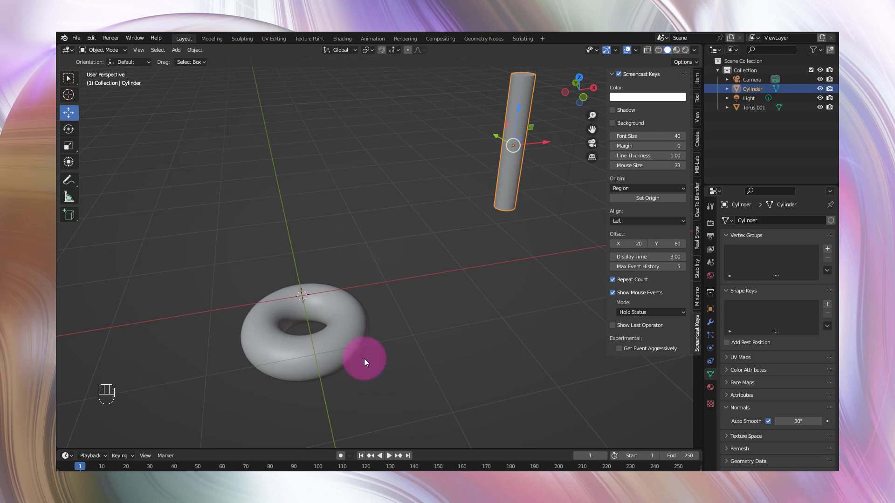
Step: With the torus active, align the cylinder to it on X, Y and Z using Align Objects
{"action": "left_click", "coordinate": [345, 341], "text": "shift"}
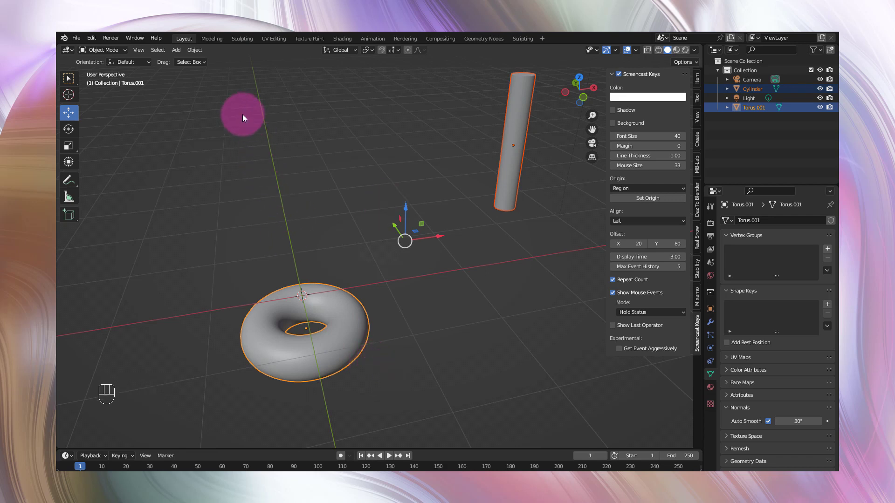
{"action": "left_click", "coordinate": [197, 50]}
{"action": "mouse_move", "coordinate": [210, 60]}
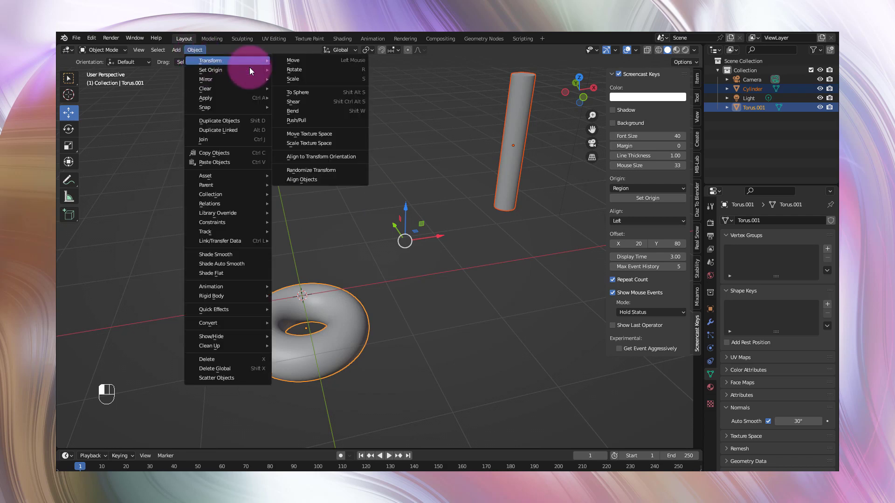
{"action": "left_click", "coordinate": [307, 180]}
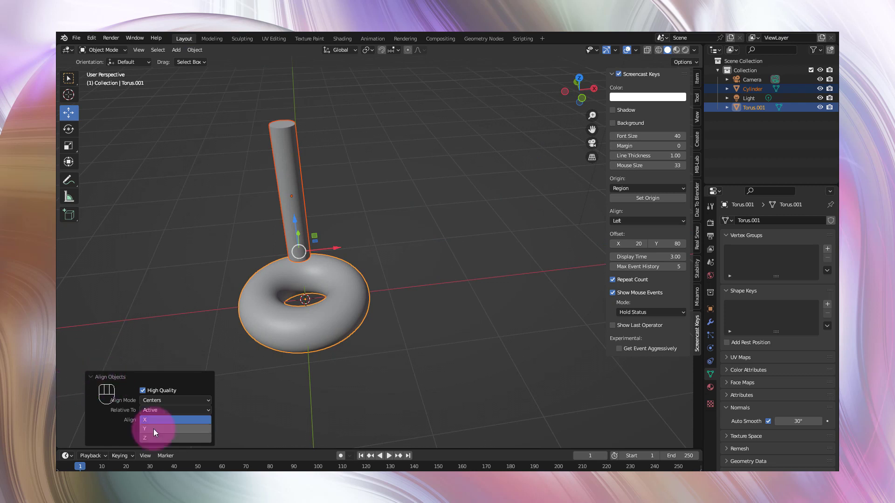
{"action": "key", "text": "shift"}
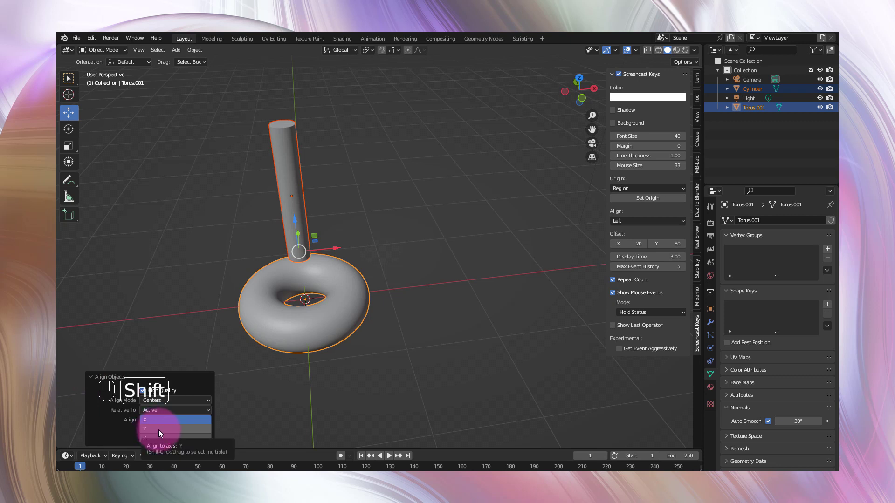
{"action": "left_click_drag", "start_coordinate": [158, 430], "coordinate": [162, 438], "text": "shift"}
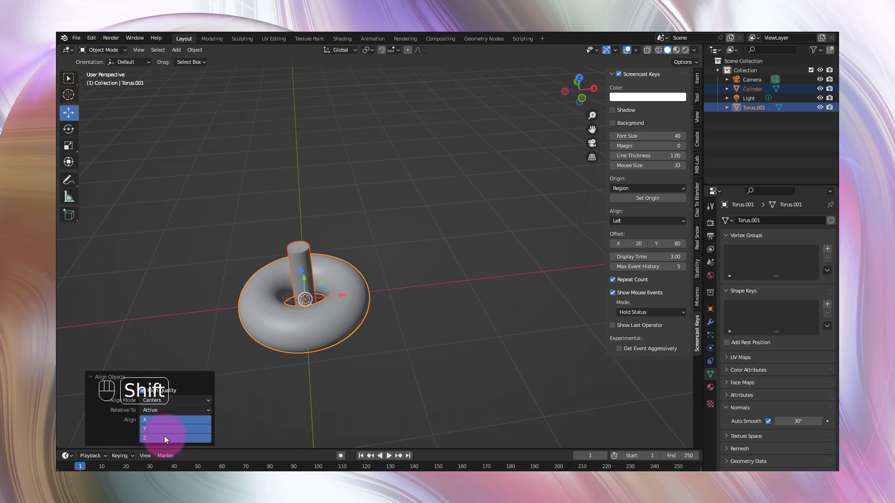
{"action": "key", "text": "KP_Decimal"}
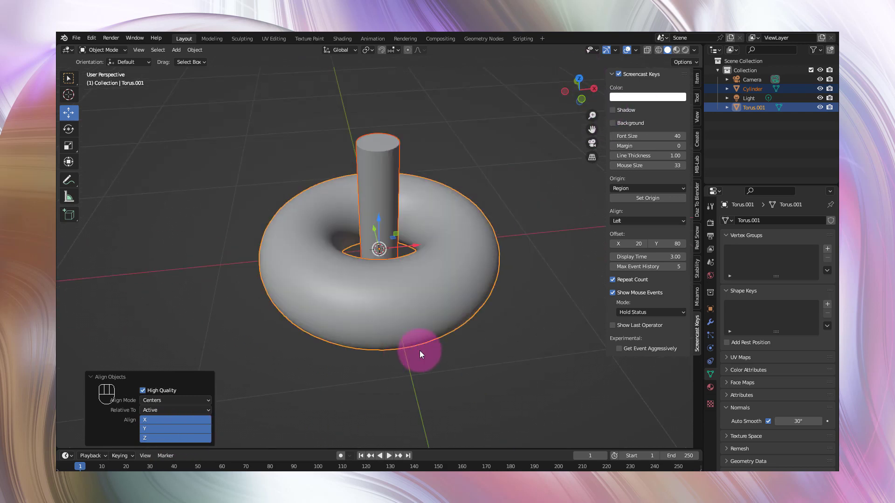
{"action": "mouse_move", "coordinate": [333, 390]}
{"action": "middle_mouse_down"}
{"action": "mouse_move", "coordinate": [462, 58]}
{"action": "mouse_move", "coordinate": [483, 105]}
{"action": "mouse_move", "coordinate": [560, 65]}
{"action": "mouse_move", "coordinate": [550, 90]}
{"action": "mouse_move", "coordinate": [556, 60]}
{"action": "middle_mouse_up"}
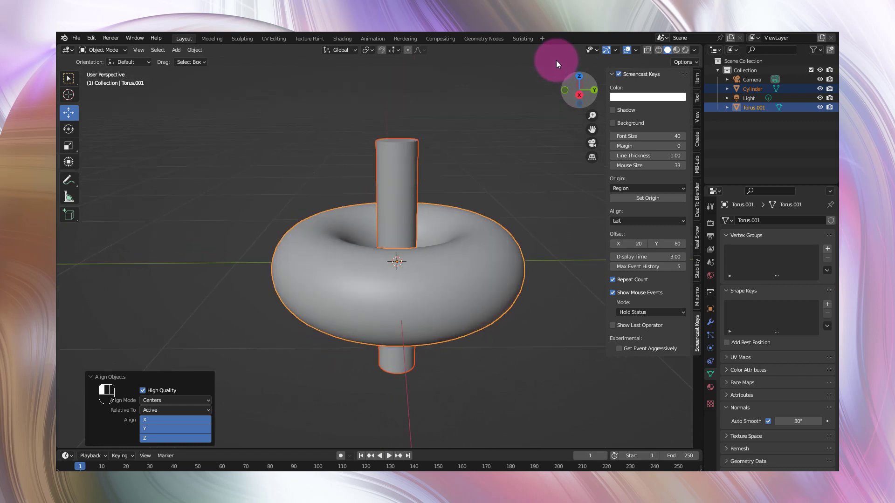
{"action": "scroll", "coordinate": [265, 172], "scroll_direction": "down", "scroll_amount": 2}
{"action": "scroll", "coordinate": [265, 173], "scroll_direction": "up", "scroll_amount": 2}
{"action": "scroll", "coordinate": [264, 173], "scroll_direction": "up", "scroll_amount": 2}
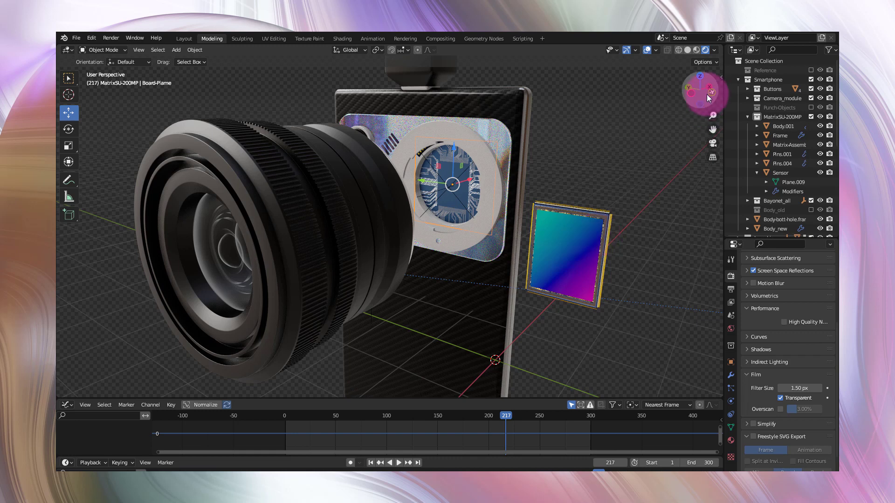
Step: Show the sidebar and select MatrixSU-200MP's objects from Body.001 through Sensor
{"action": "left_click_drag", "start_coordinate": [699, 90], "coordinate": [688, 98]}
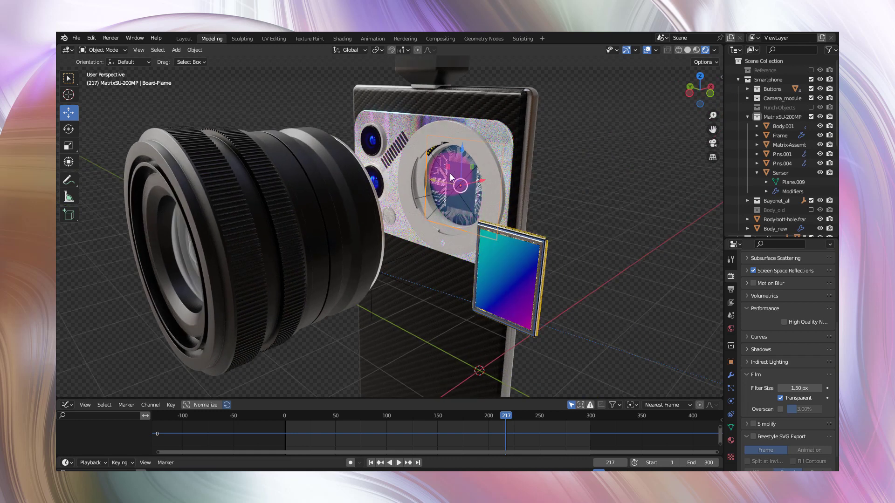
{"action": "key", "text": "n"}
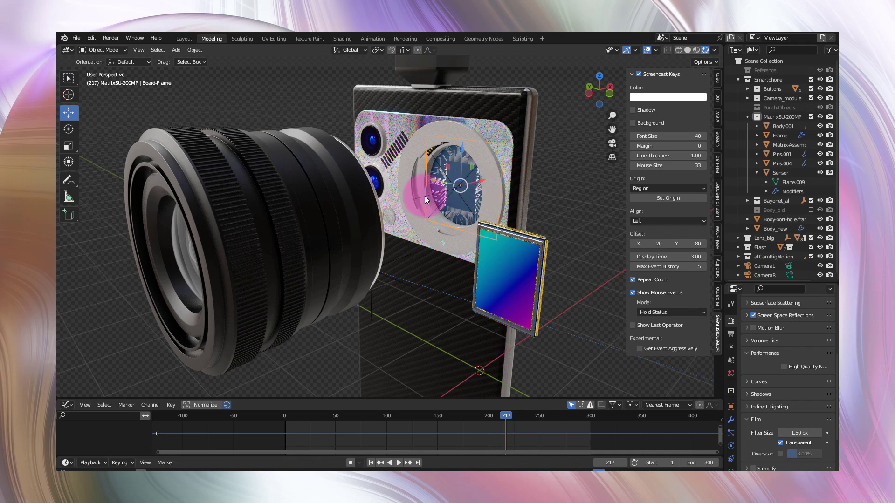
{"action": "left_click", "coordinate": [772, 119]}
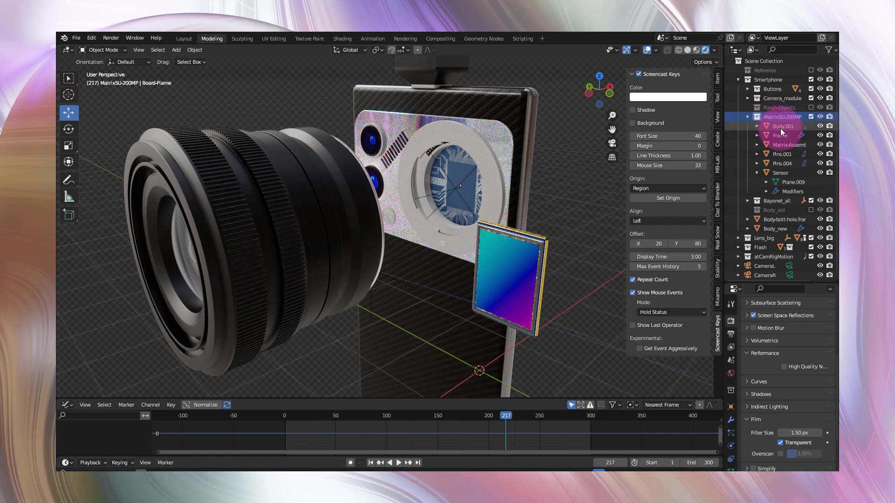
{"action": "left_click_drag", "start_coordinate": [784, 134], "coordinate": [782, 157]}
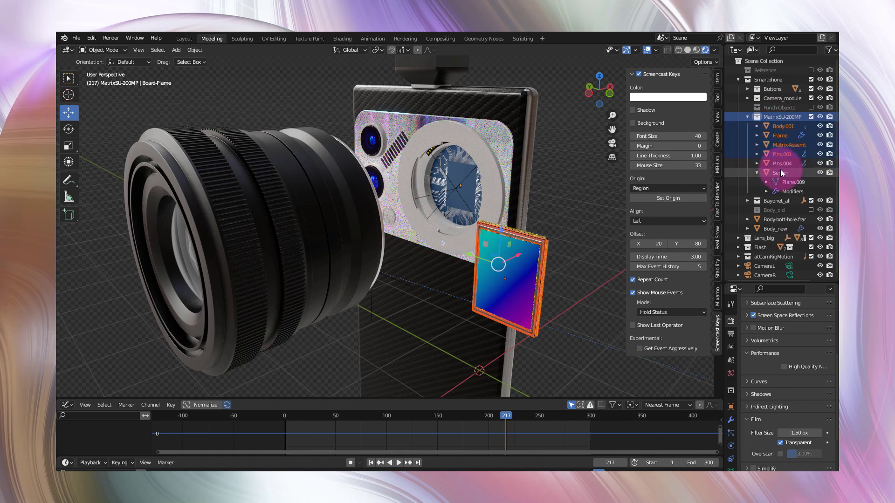
{"action": "mouse_move", "coordinate": [782, 158]}
{"action": "left_mouse_down"}
{"action": "mouse_move", "coordinate": [777, 182]}
{"action": "mouse_move", "coordinate": [769, 120]}
{"action": "left_mouse_up"}
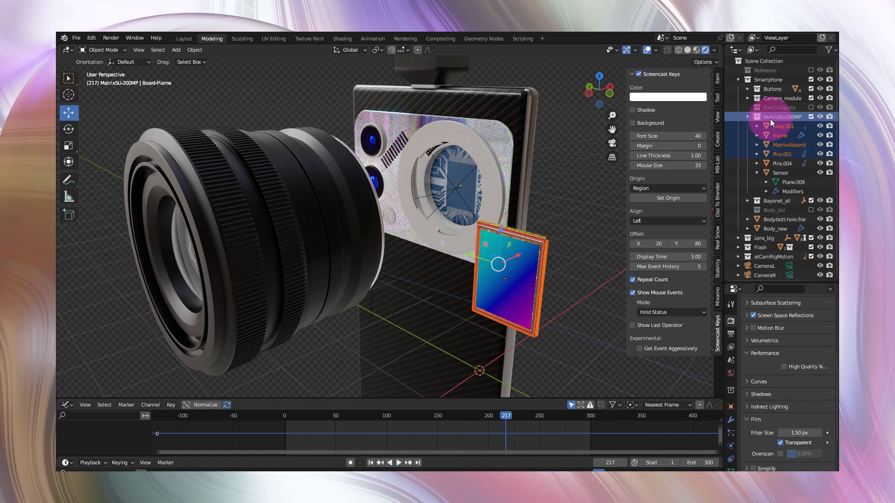
Step: Select every MatrixSU-200MP object with the circuit board plane as the active target
{"action": "right_click", "coordinate": [769, 117]}
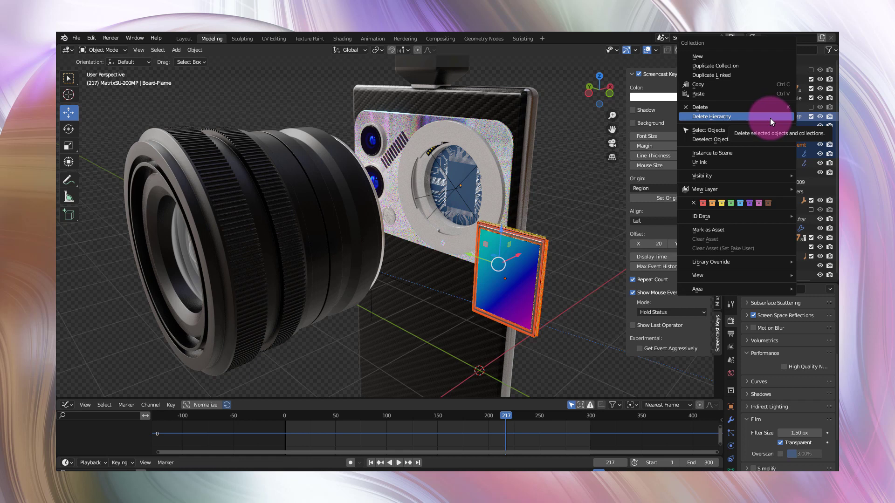
{"action": "left_click", "coordinate": [759, 130]}
{"action": "right_click", "coordinate": [759, 131]}
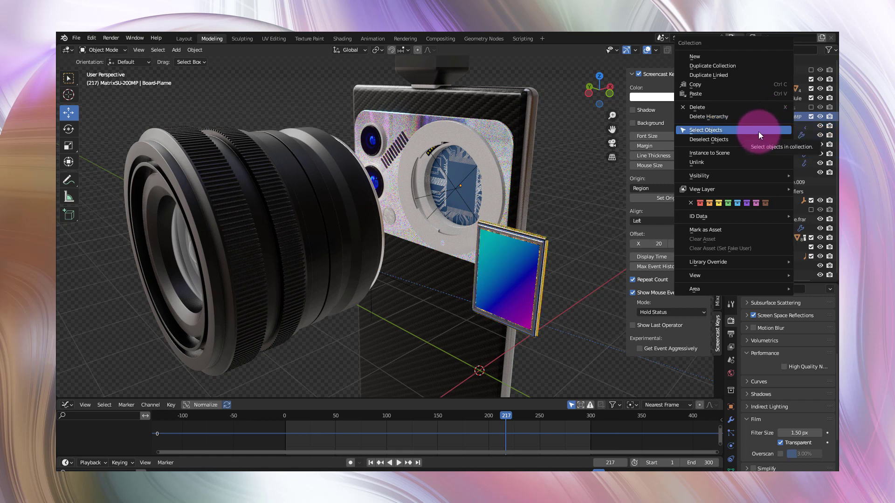
{"action": "left_click", "coordinate": [759, 131]}
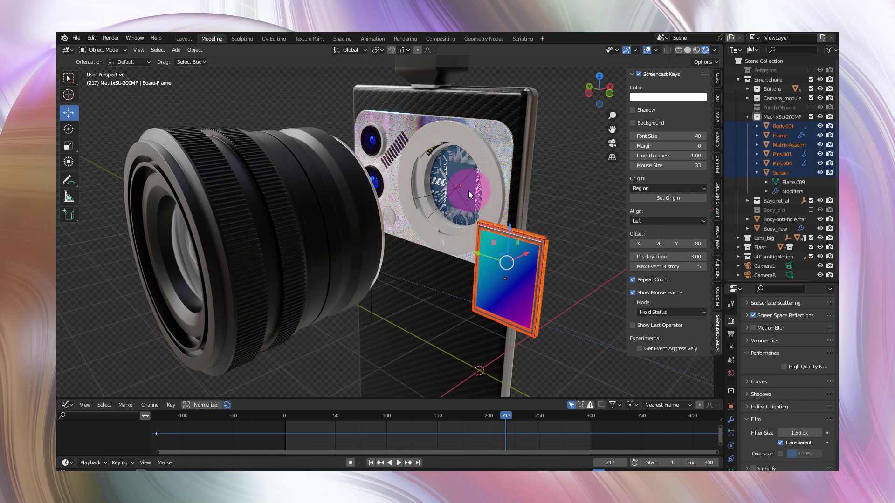
{"action": "left_click", "coordinate": [468, 191]}
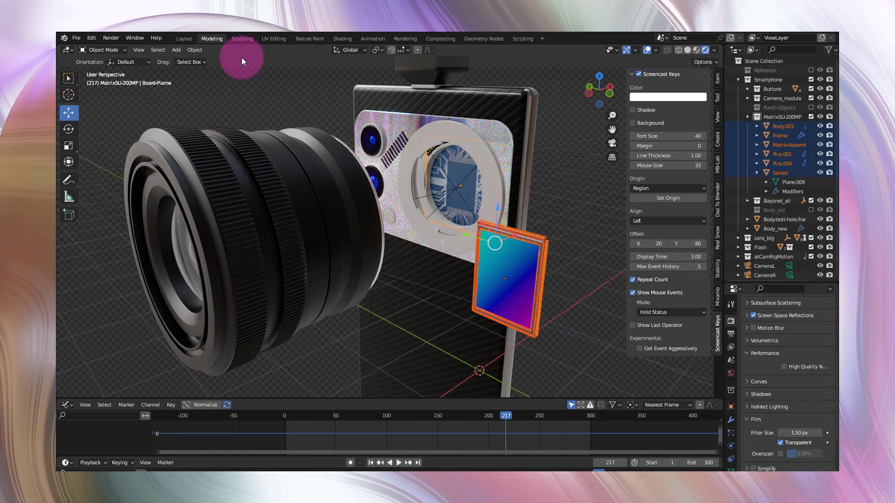
Step: Align the collection to the board plane on X, Y and Z with Align Objects
{"action": "left_click", "coordinate": [194, 49]}
{"action": "mouse_move", "coordinate": [209, 60]}
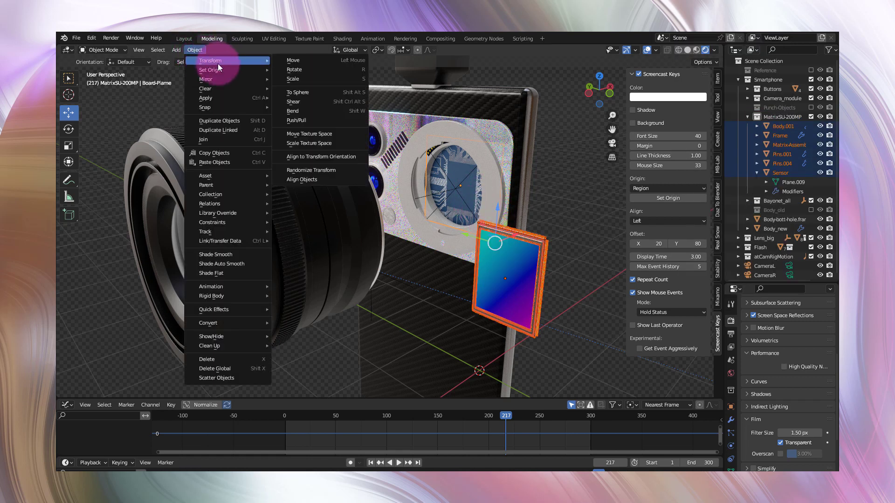
{"action": "left_click", "coordinate": [308, 180]}
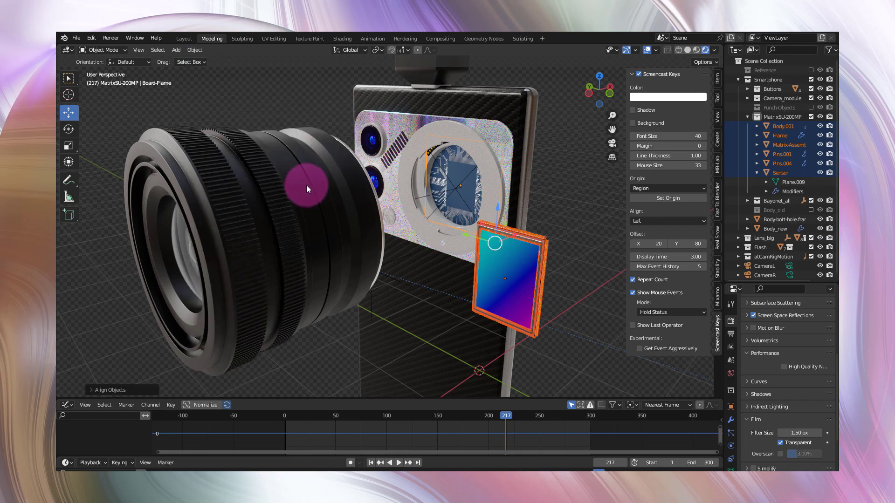
{"action": "left_click", "coordinate": [106, 389]}
{"action": "left_click_drag", "start_coordinate": [160, 369], "coordinate": [167, 385]}
{"action": "scroll", "coordinate": [548, 170], "scroll_direction": "up", "scroll_amount": 5}
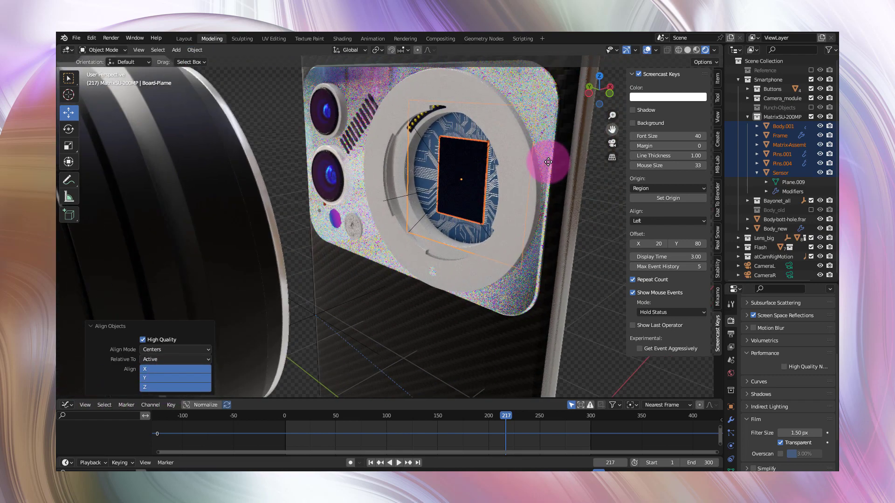
{"action": "scroll", "coordinate": [413, 231], "scroll_direction": "up", "scroll_amount": 3}
{"action": "scroll", "coordinate": [422, 224], "scroll_direction": "up", "scroll_amount": 3}
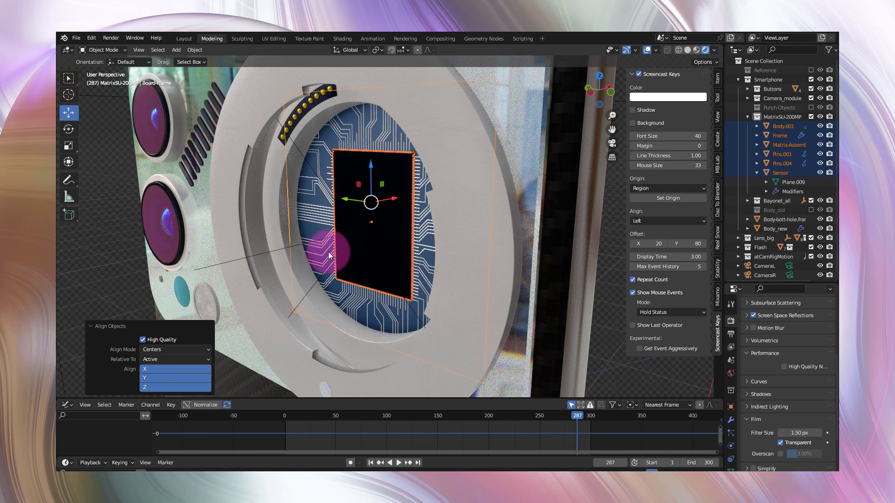
Step: Orbit out to view the phone body and the sensor board
{"action": "middle_click_drag", "start_coordinate": [329, 256], "coordinate": [401, 353]}
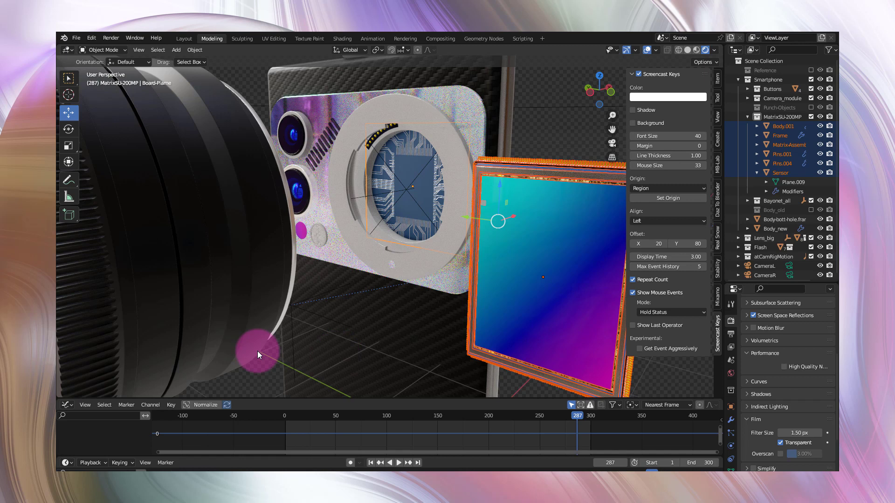
Step: Open the Edit menu in the top menu bar
{"action": "left_click", "coordinate": [92, 38]}
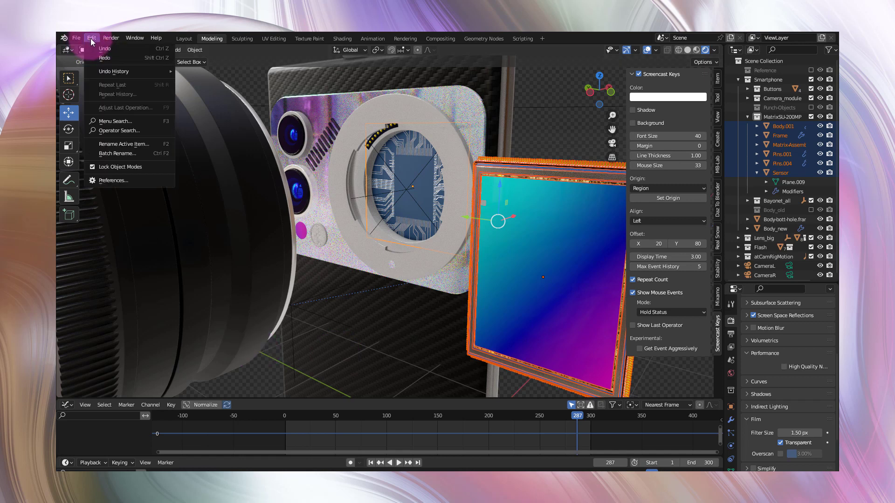
Step: Enable the Object: Align Tools add-on in Preferences > Add-ons, then close Preferences
{"action": "left_click", "coordinate": [108, 180]}
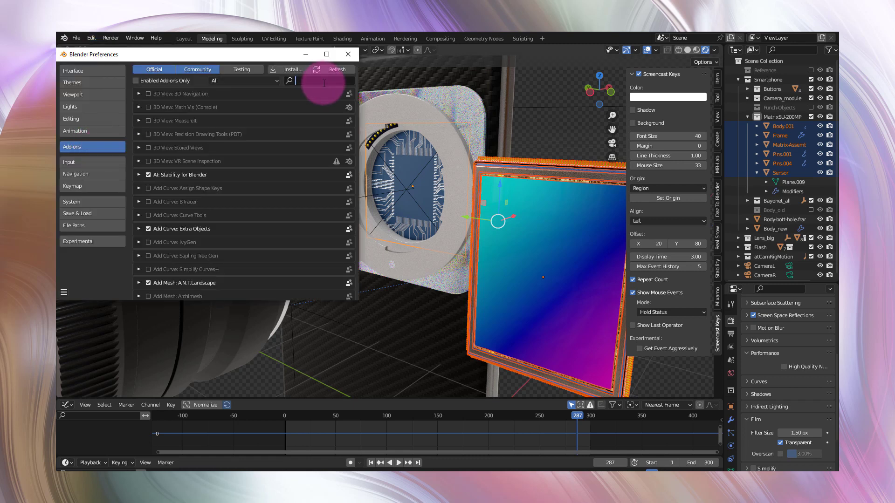
{"action": "type", "text": "A"}
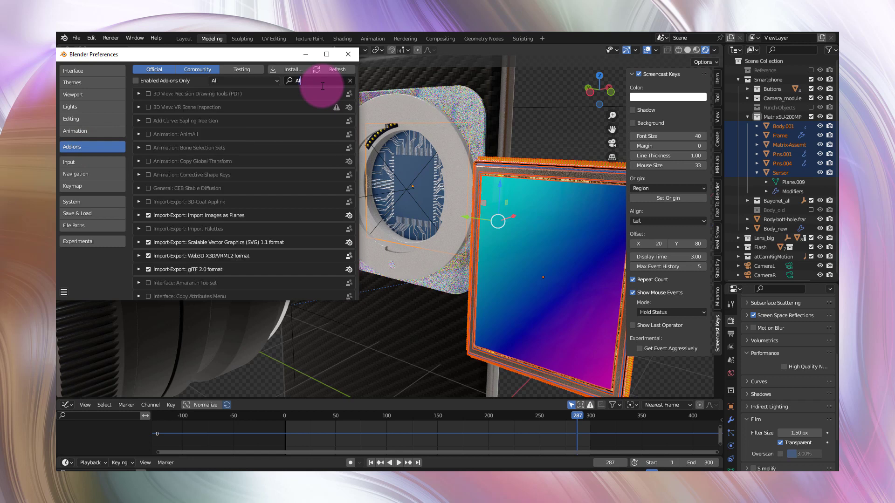
{"action": "type", "text": "lign"}
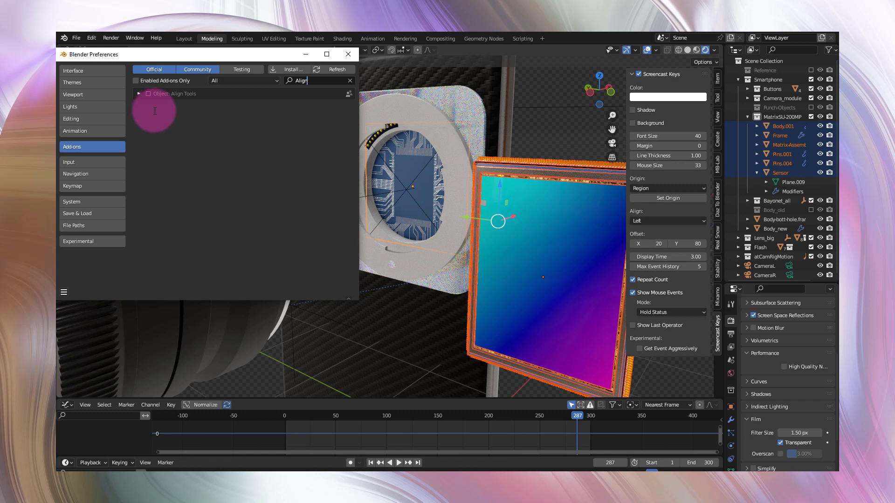
{"action": "left_click", "coordinate": [149, 95]}
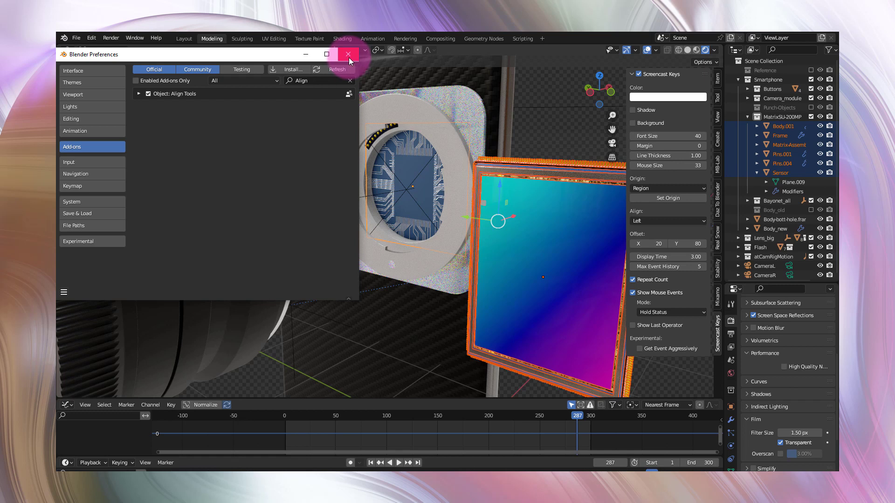
{"action": "left_click", "coordinate": [349, 56]}
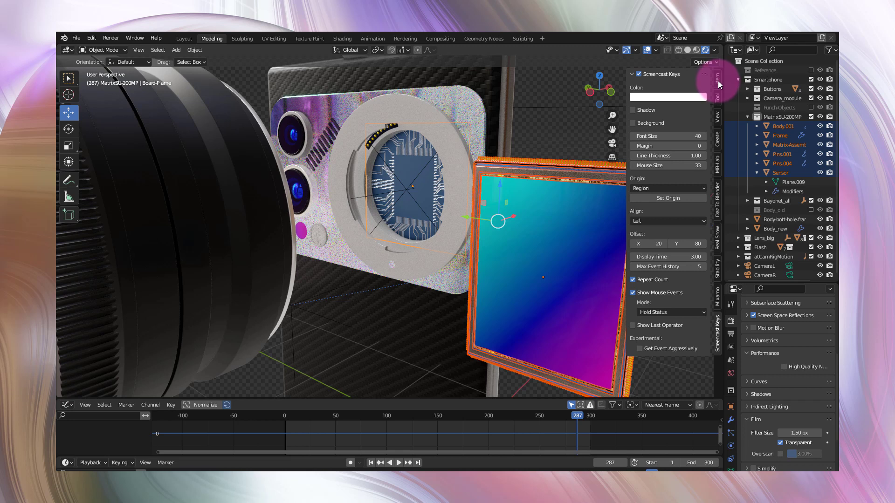
Step: Show Board-Plame's transform properties in the sidebar and expand the Align Tools panel
{"action": "left_click", "coordinate": [718, 81]}
{"action": "key", "text": "n"}
{"action": "key", "text": "n"}
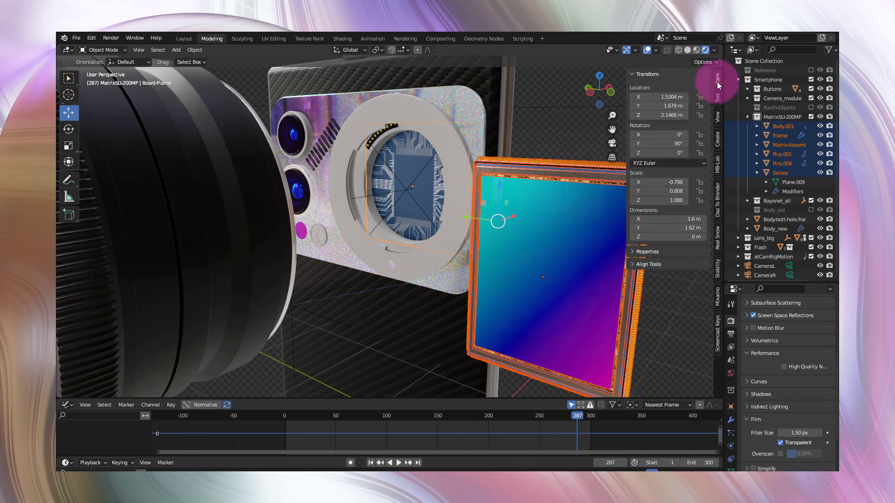
{"action": "key", "text": "n"}
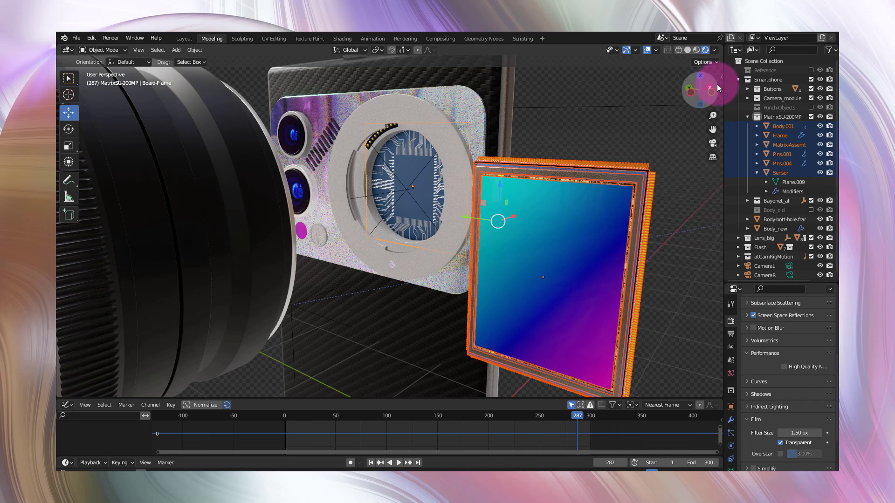
{"action": "key", "text": "n"}
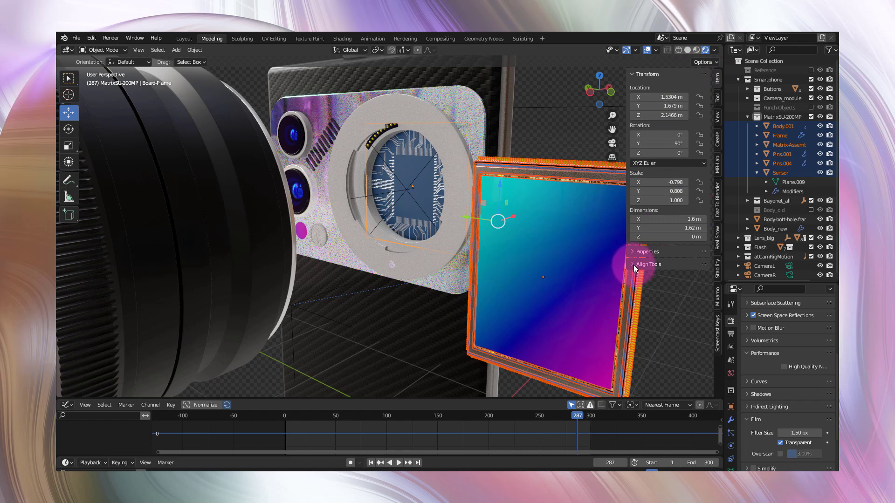
{"action": "left_click", "coordinate": [634, 265]}
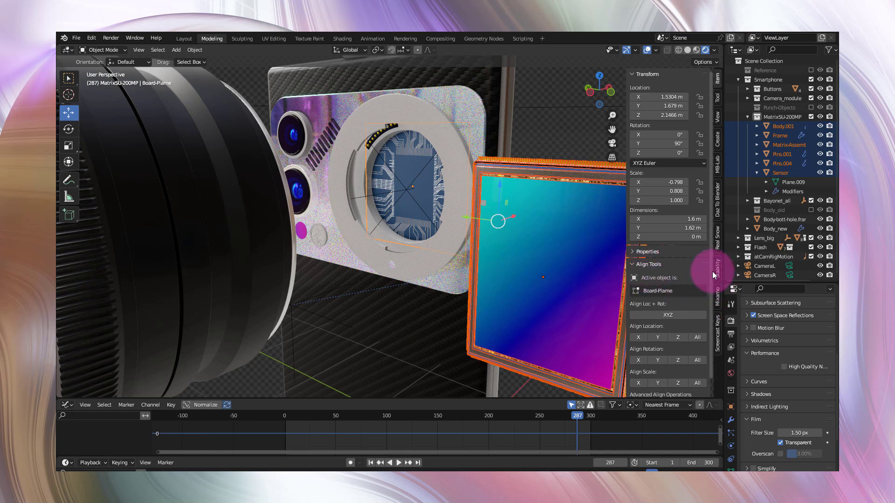
{"action": "scroll", "coordinate": [711, 283], "scroll_direction": "down", "scroll_amount": 1}
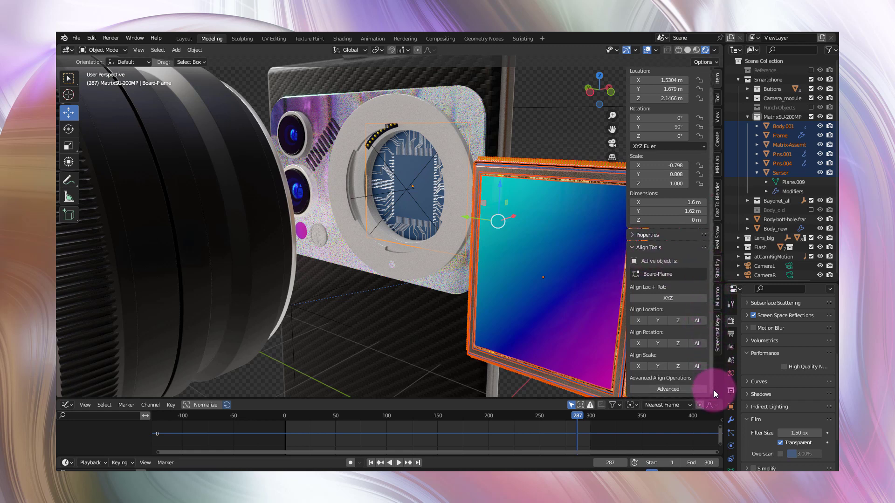
Step: Enable Advanced Options and Consistent Selection in the Align Operator, then pick MatrixSU-200MP
{"action": "left_click", "coordinate": [669, 391]}
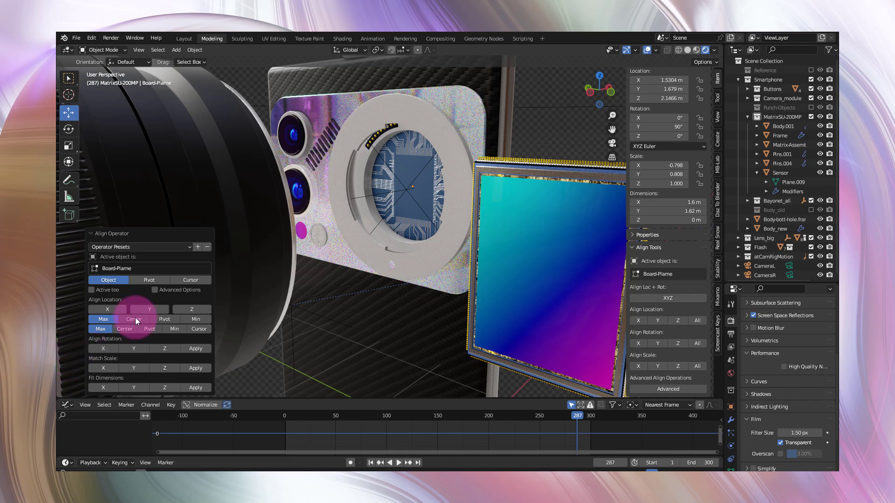
{"action": "left_click", "coordinate": [155, 292]}
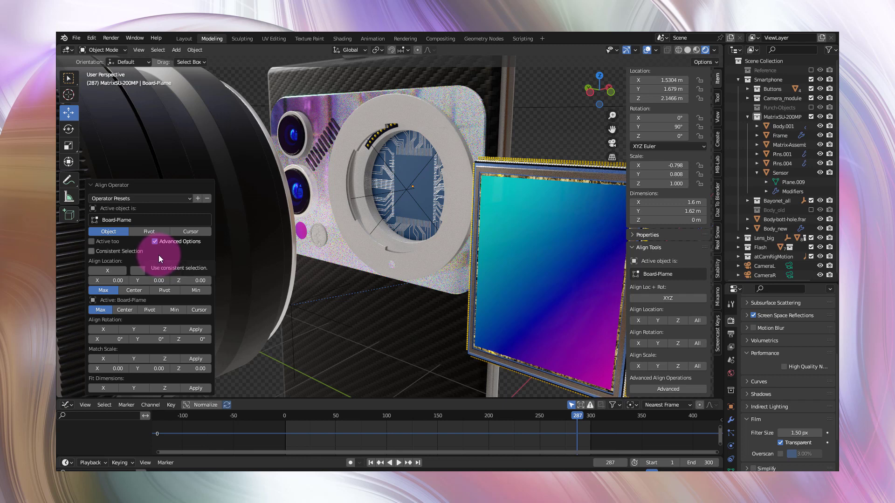
{"action": "left_click", "coordinate": [91, 251]}
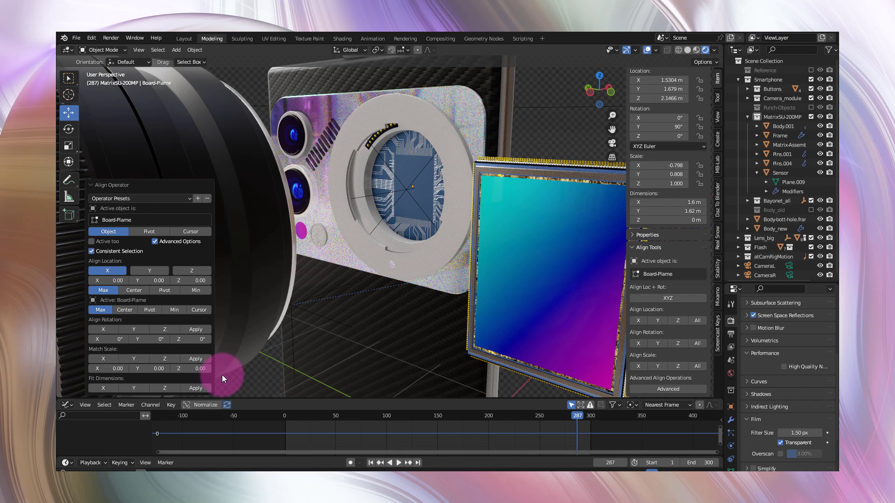
{"action": "left_click", "coordinate": [777, 117]}
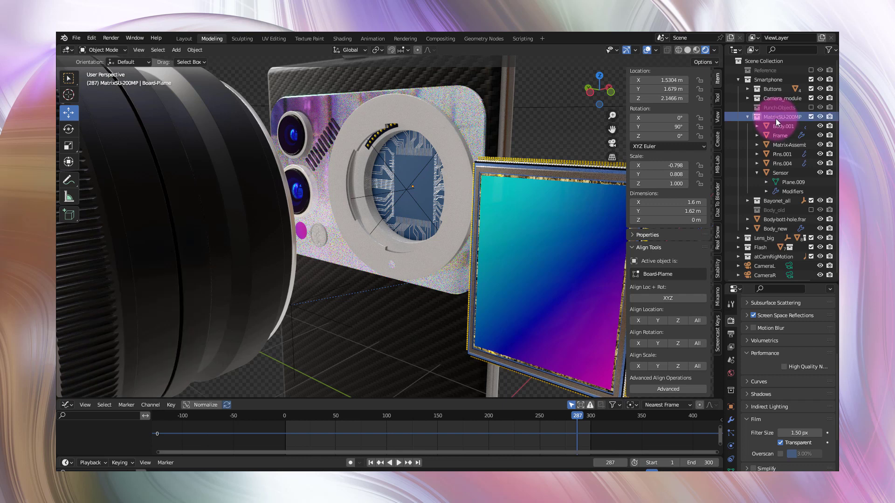
Step: Select all MatrixSU-200MP objects via Select Objects and make the board plane active
{"action": "right_click", "coordinate": [774, 119]}
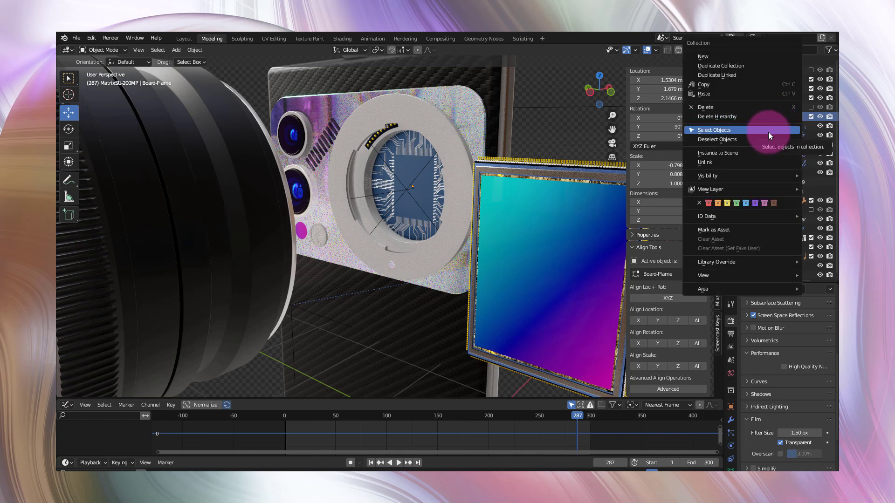
{"action": "left_click", "coordinate": [767, 133]}
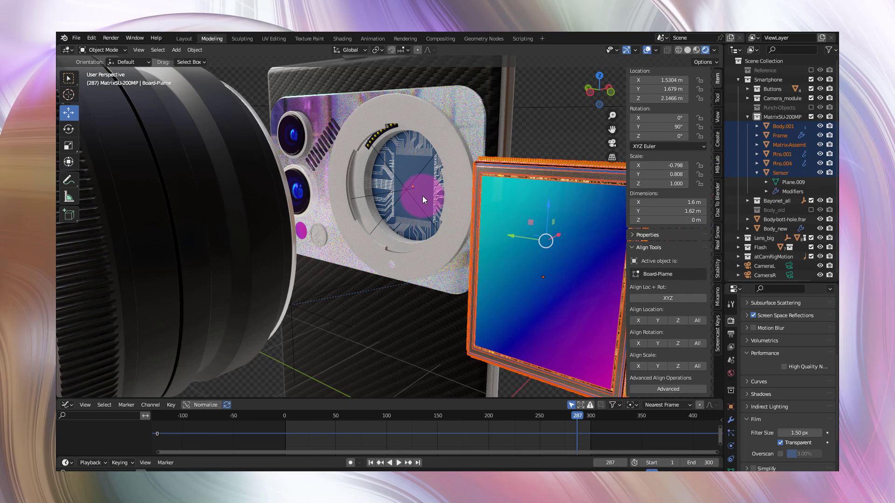
{"action": "left_click", "coordinate": [423, 197], "text": "shift"}
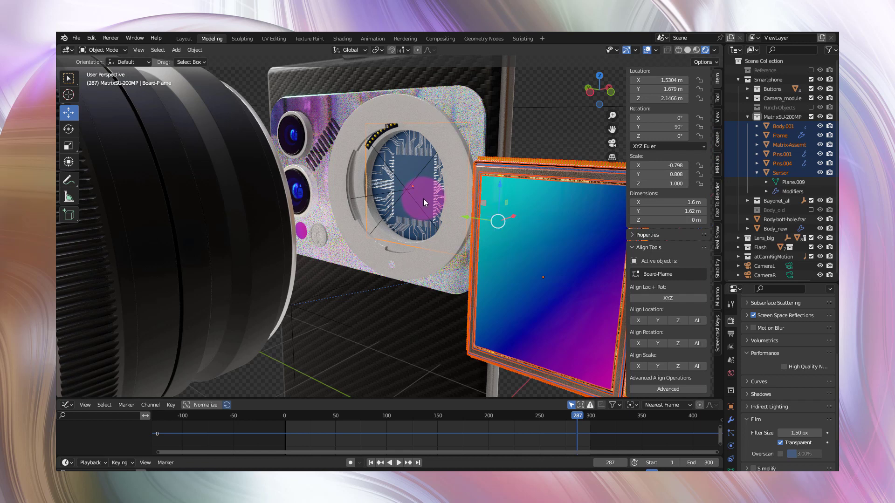
Step: Center the sensor collection on the circuit board on X, Y and Z, aligning Selected and Active by Center
{"action": "left_click", "coordinate": [662, 389]}
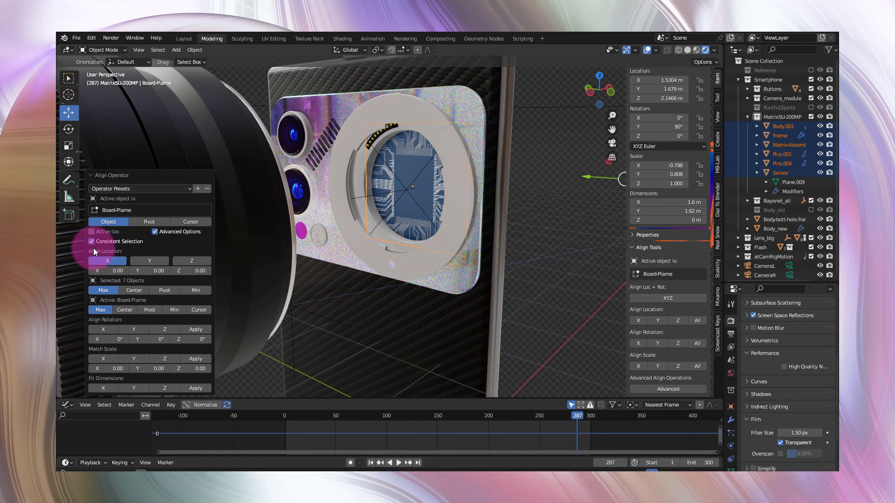
{"action": "left_click", "coordinate": [146, 261]}
{"action": "left_click", "coordinate": [187, 262]}
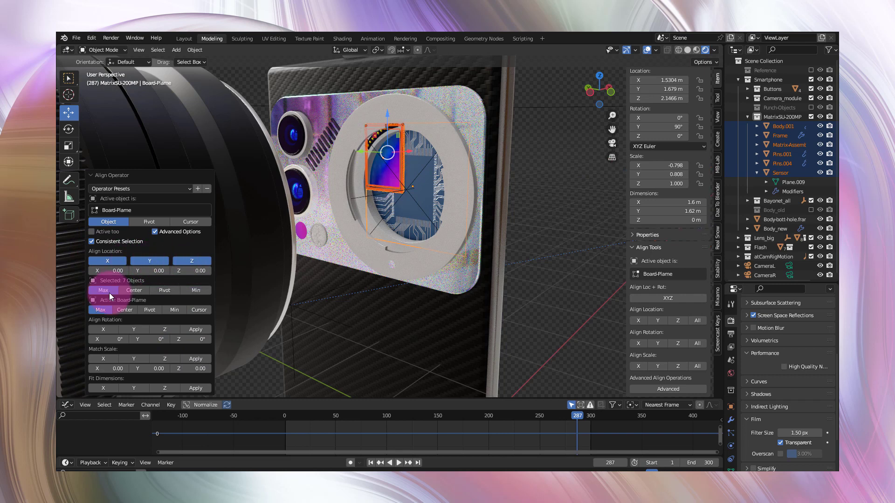
{"action": "left_click", "coordinate": [137, 292]}
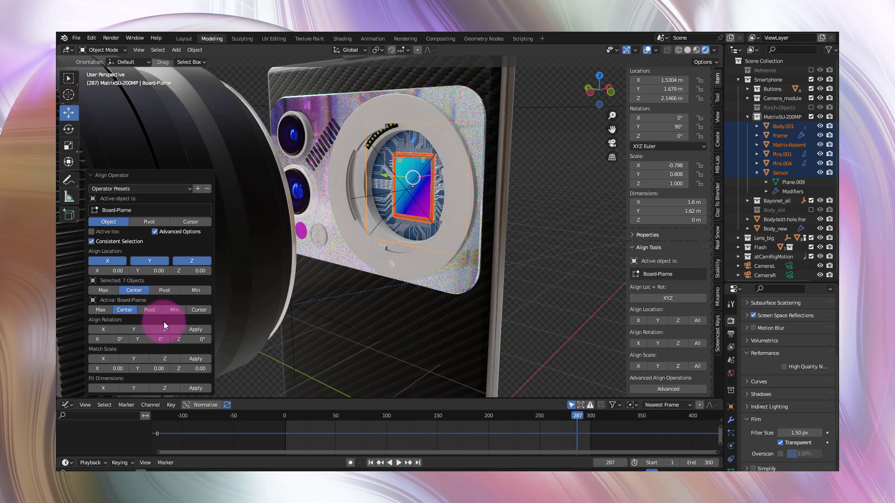
{"action": "scroll", "coordinate": [323, 239], "scroll_direction": "up", "scroll_amount": 2}
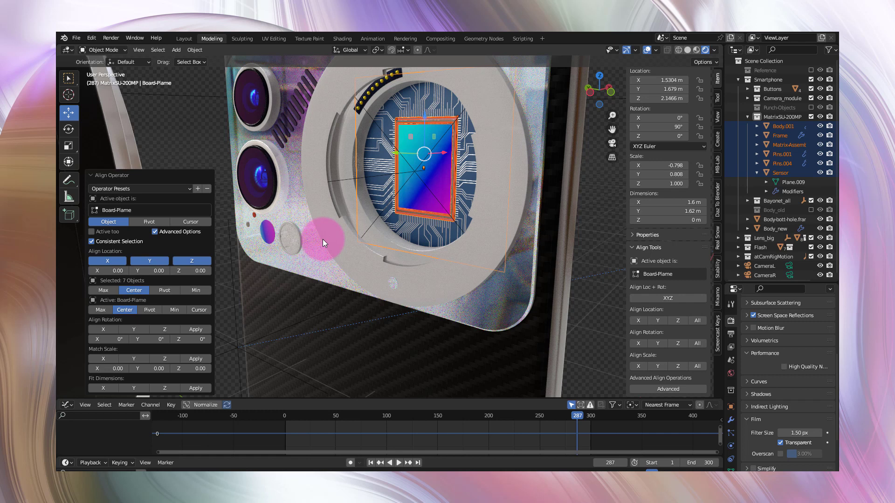
{"action": "middle_click_drag", "start_coordinate": [322, 239], "coordinate": [254, 317]}
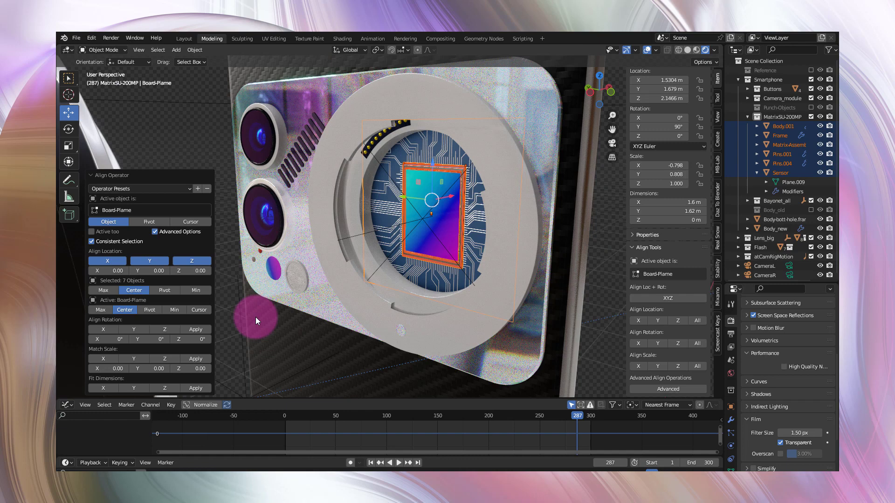
{"action": "mouse_move", "coordinate": [255, 317]}
{"action": "middle_mouse_down"}
{"action": "mouse_move", "coordinate": [617, 77]}
{"action": "mouse_move", "coordinate": [688, 83]}
{"action": "mouse_move", "coordinate": [358, 344]}
{"action": "middle_mouse_up"}
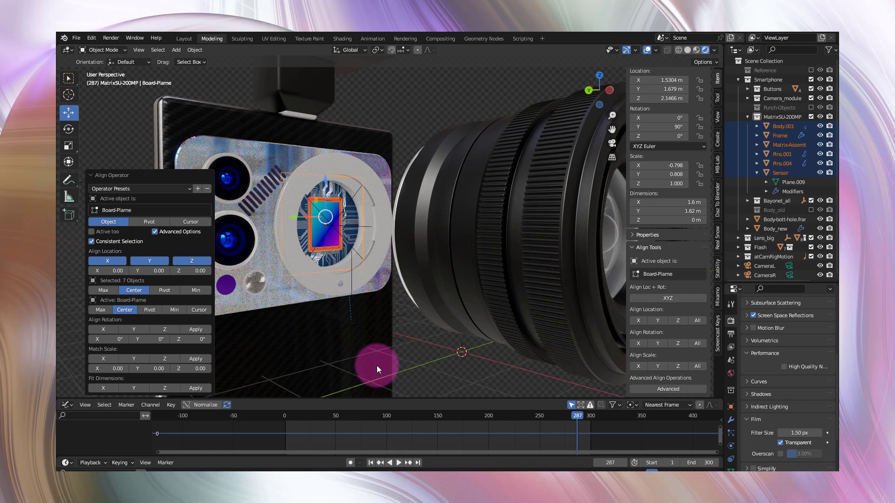
{"action": "middle_click_drag", "start_coordinate": [376, 365], "coordinate": [497, 298], "text": "shift"}
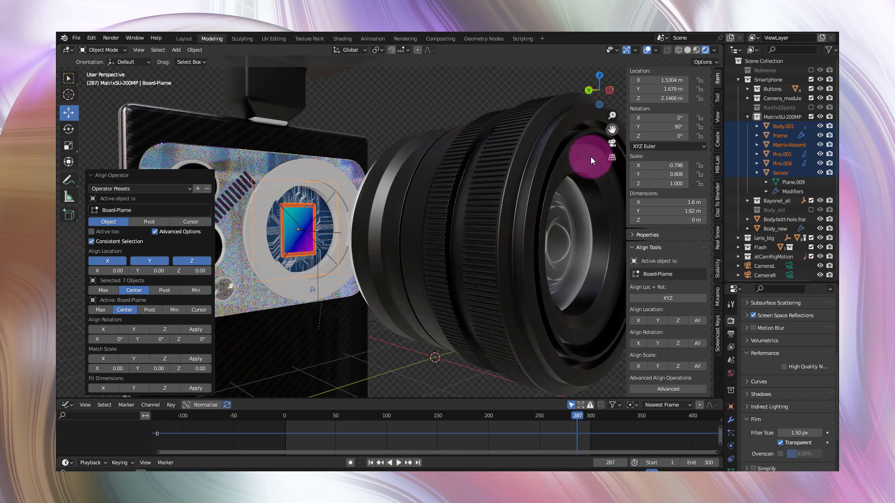